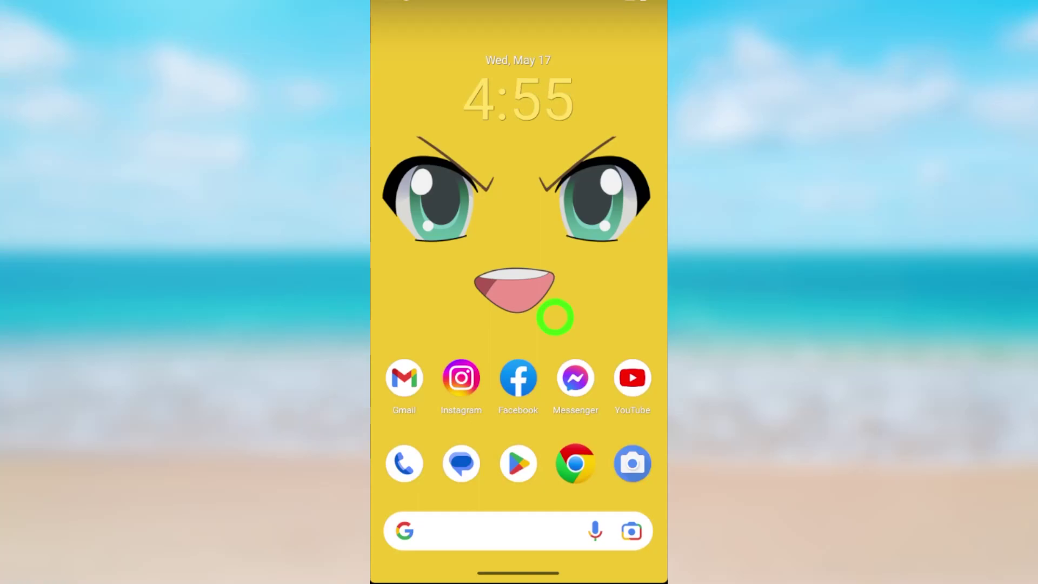
- Launch Facebook and expand Settings & privacy in the main menu
click(518, 378)
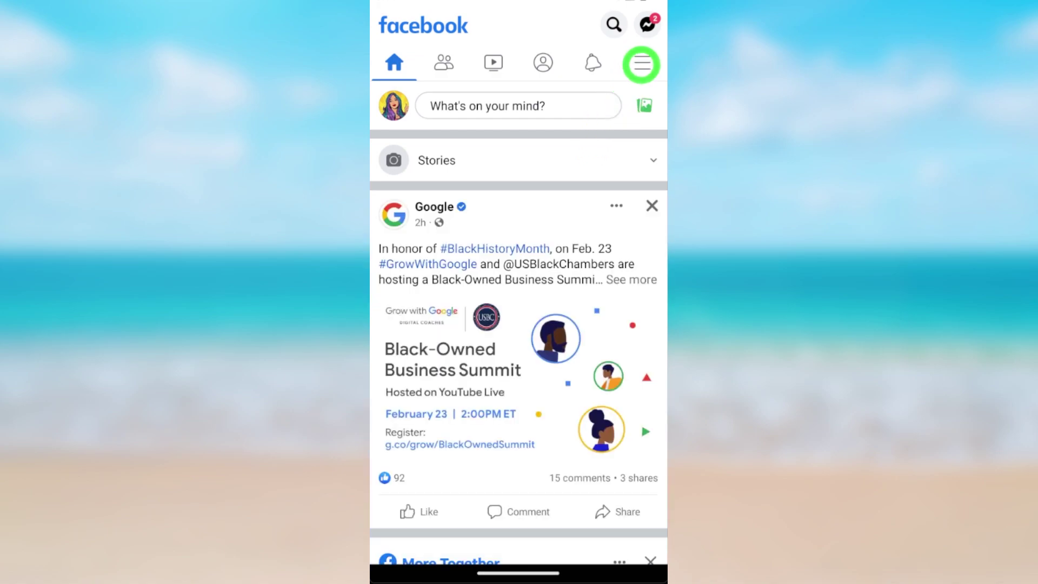
click(641, 65)
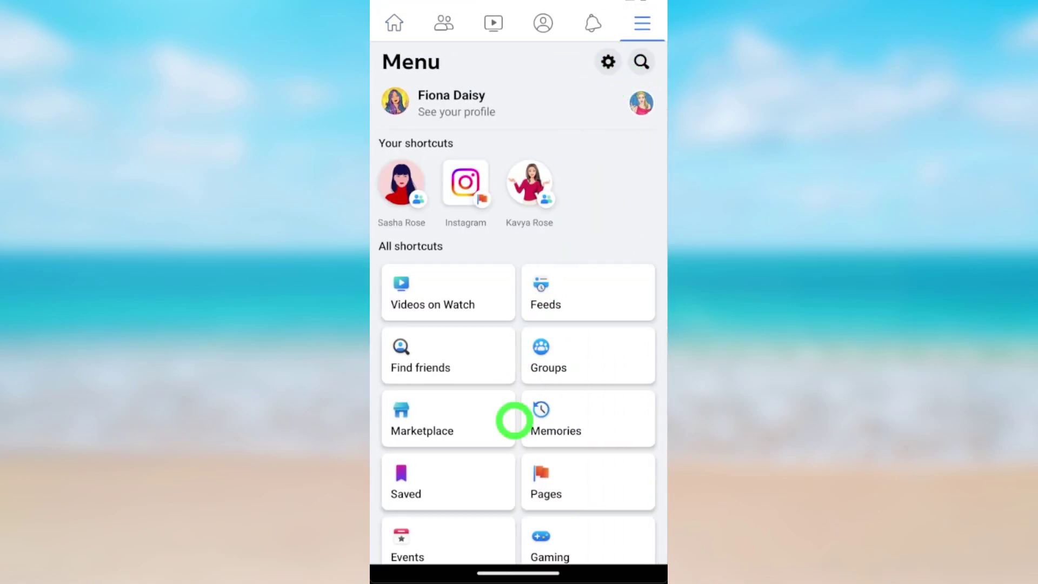
scroll(503, 469, down, 5)
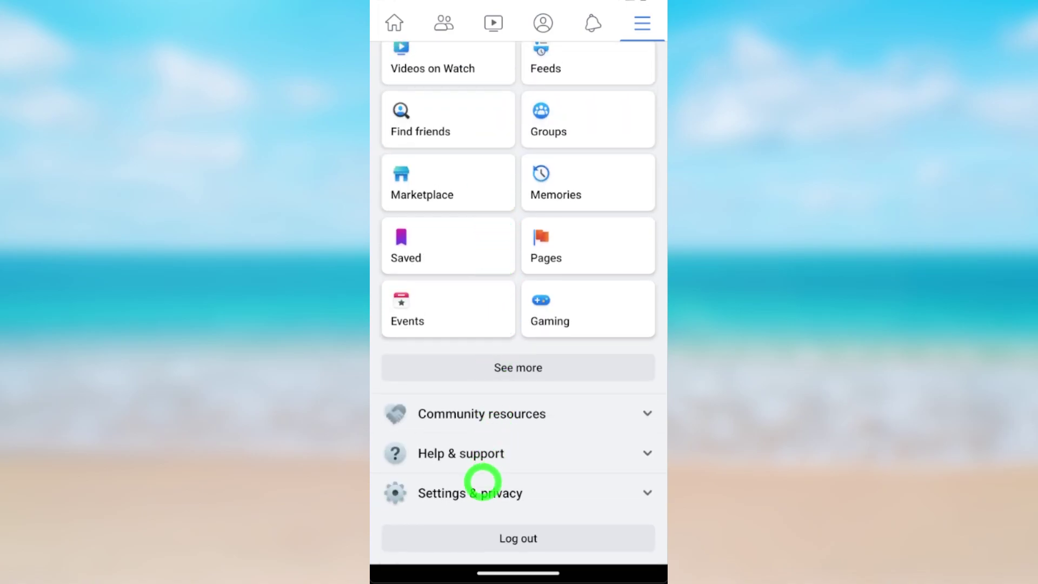
click(471, 497)
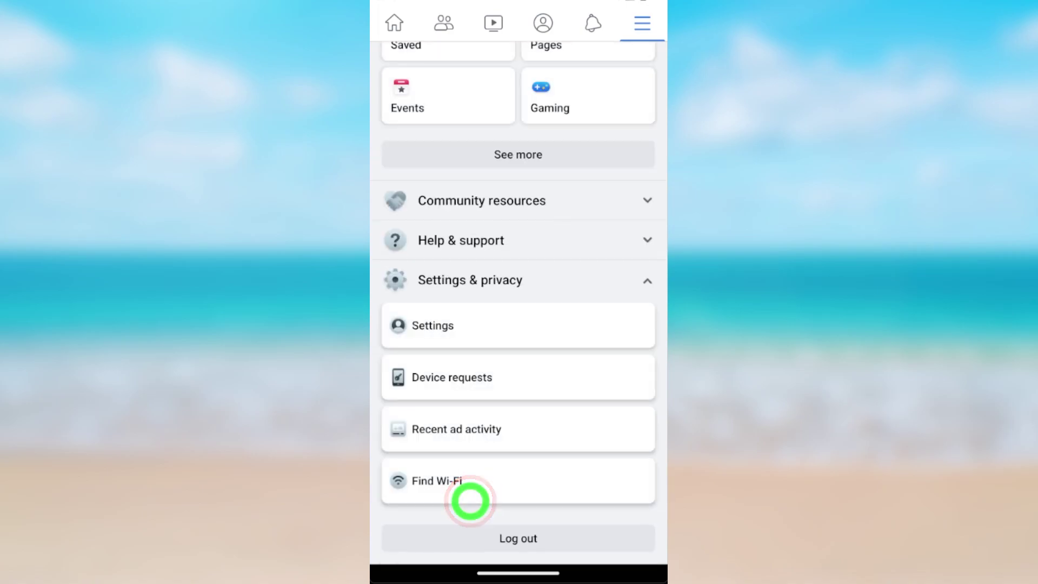
- Go to the Settings & privacy page and scroll back to the Accounts Center summary
click(448, 316)
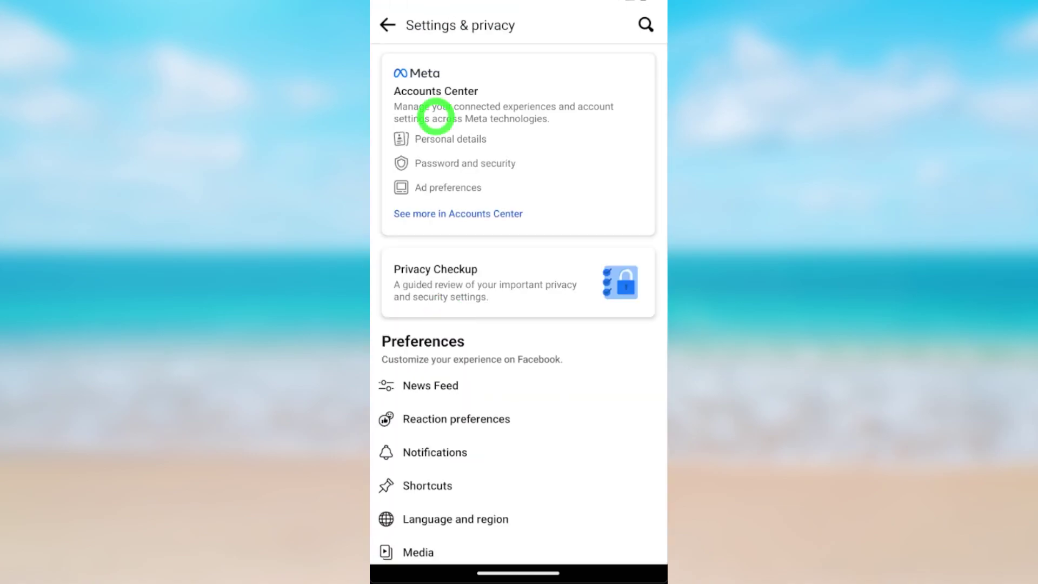
mouse_move(381, 57)
mouse_down()
mouse_move(568, 206)
mouse_move(653, 227)
mouse_up()
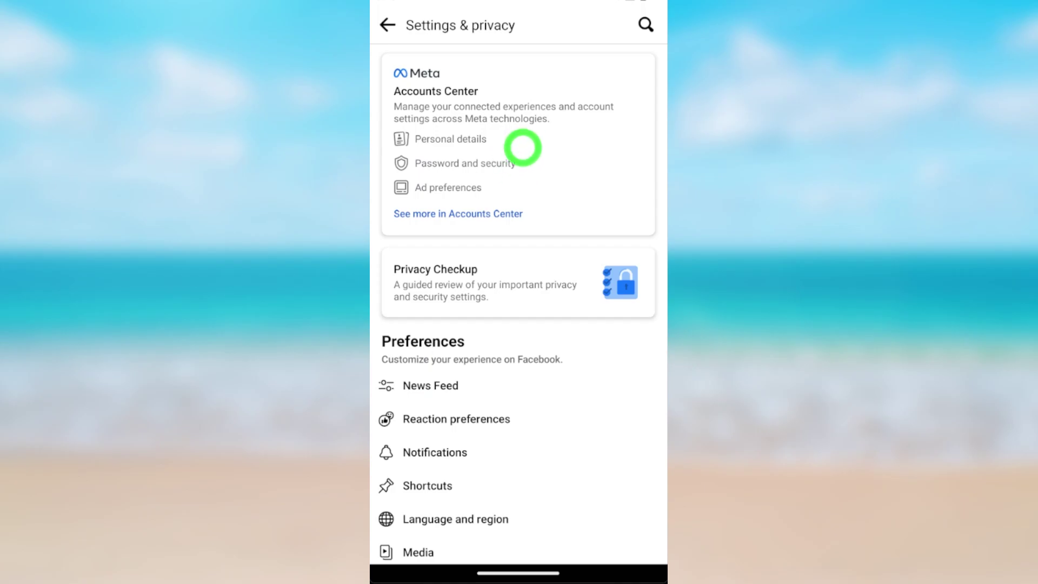
scroll(496, 519, down, 10)
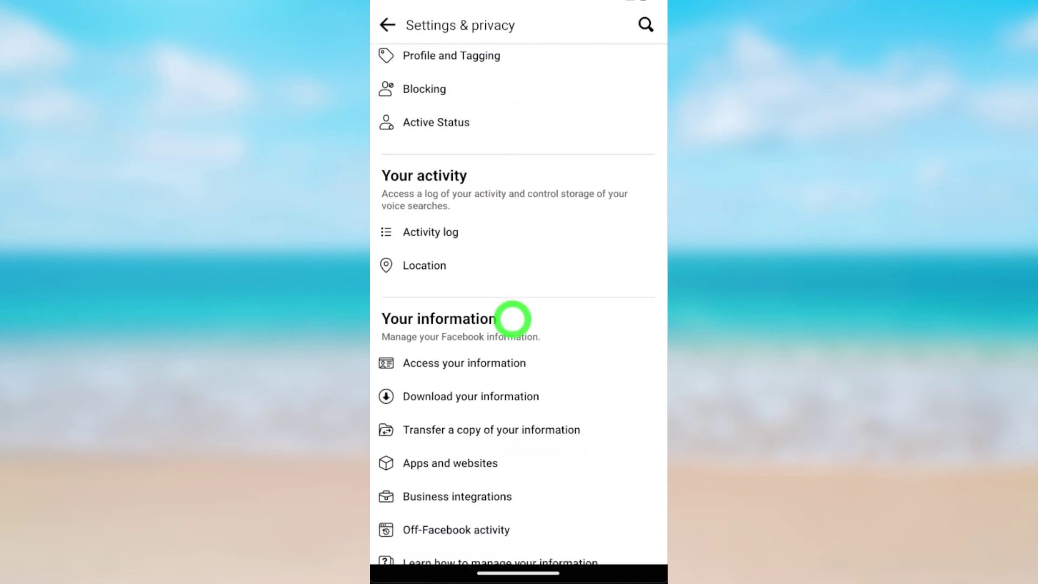
scroll(501, 406, down, 3)
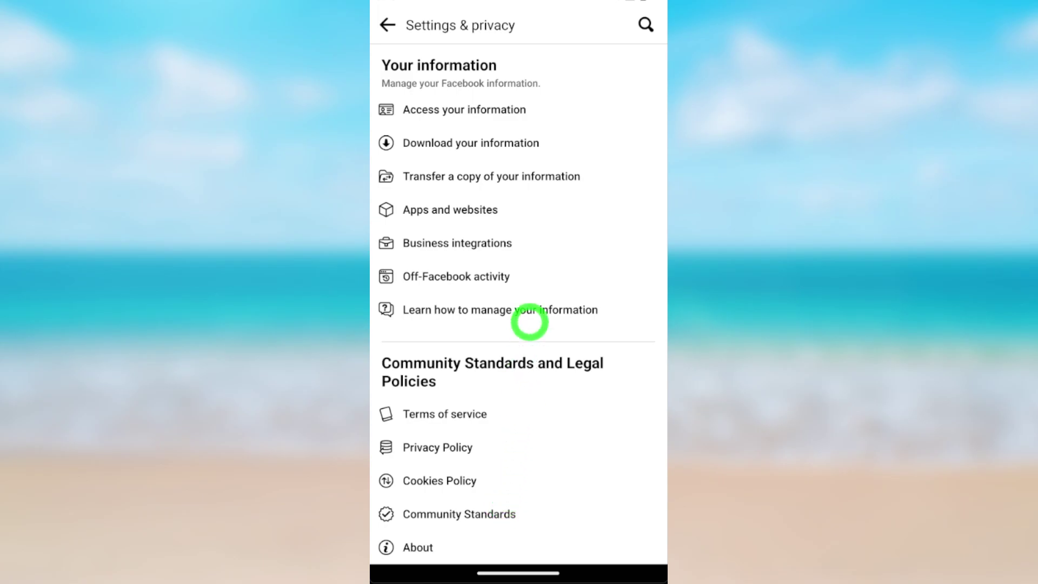
scroll(528, 336, up, 10)
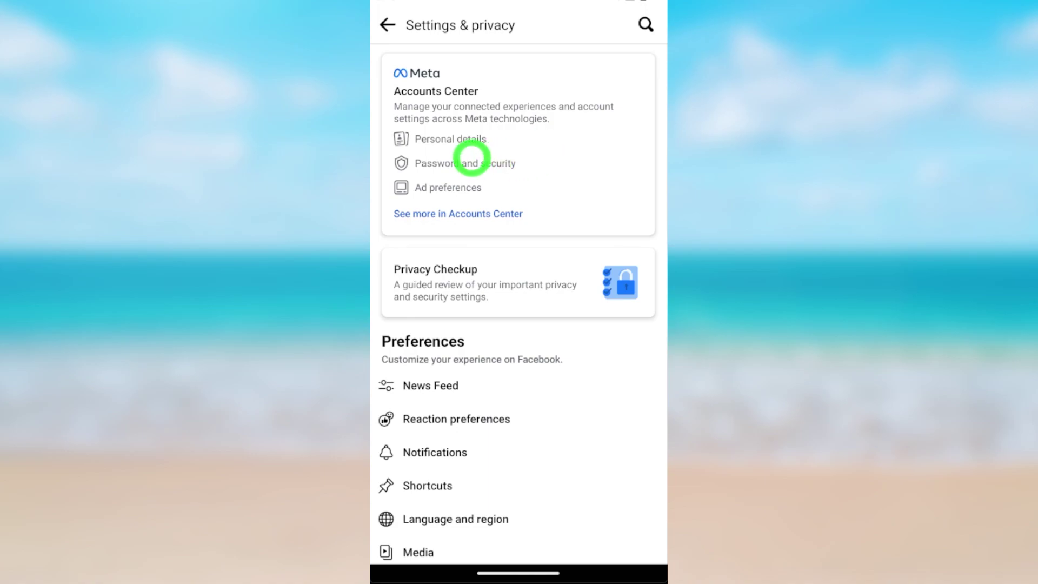
- Reach Change password through Accounts Center's Password and security
click(468, 155)
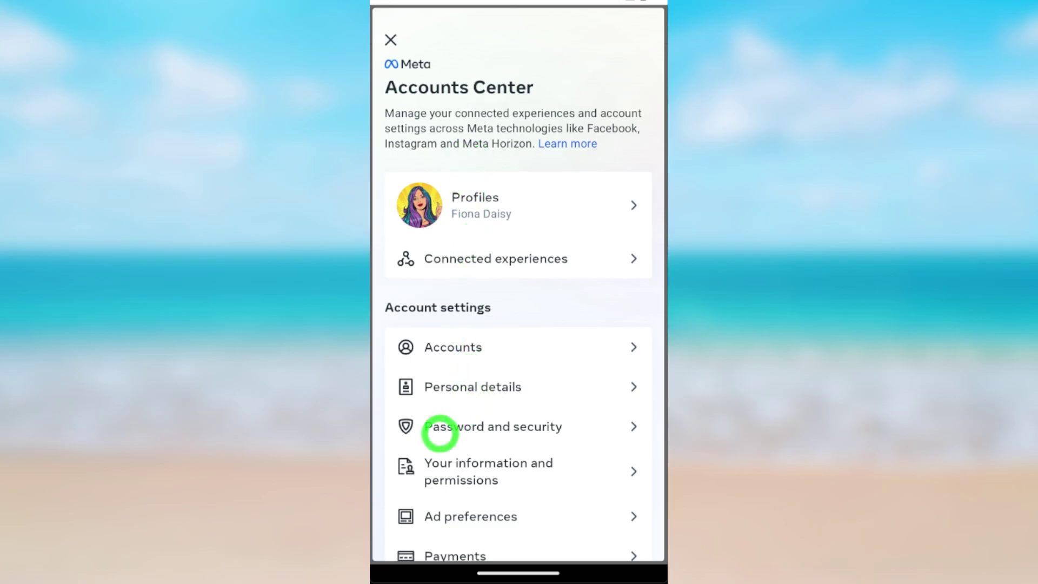
click(448, 432)
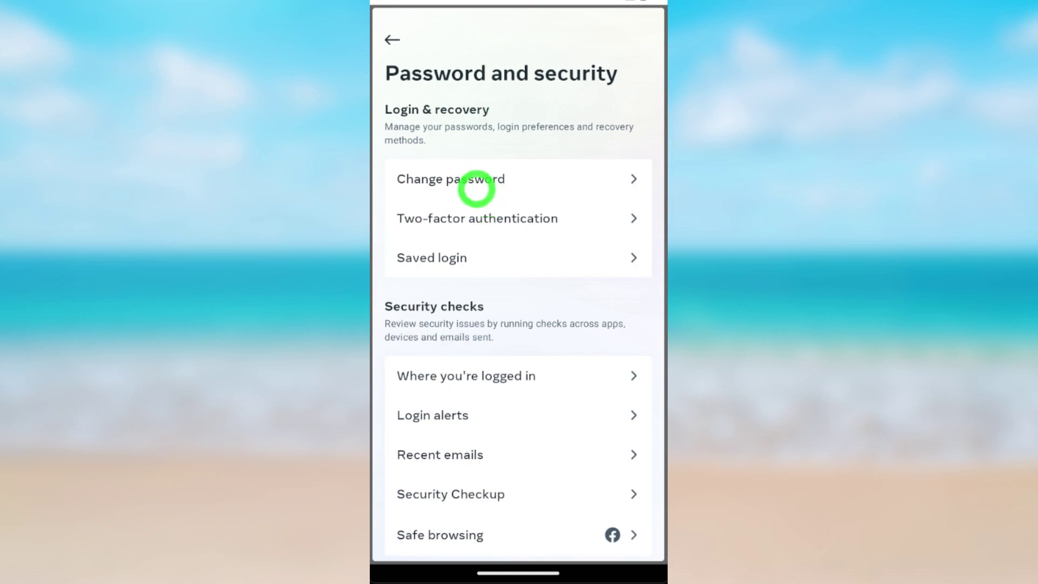
click(475, 185)
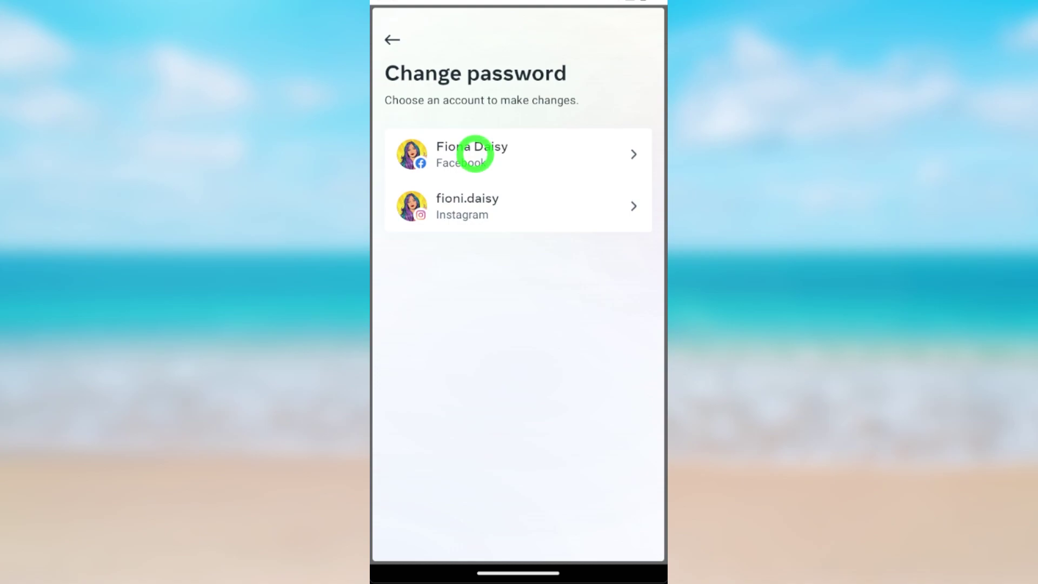
click(474, 154)
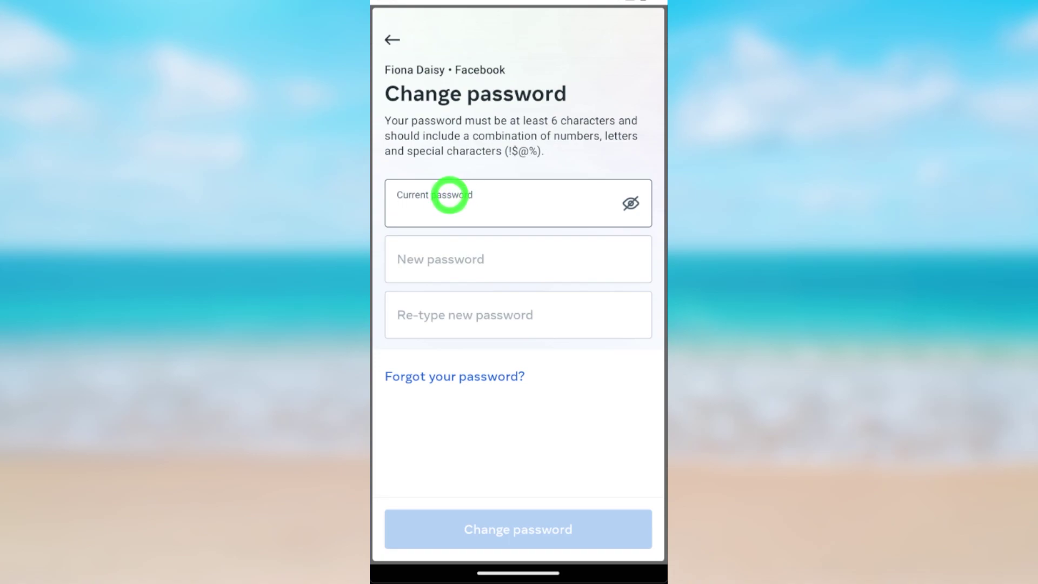
drag(390, 177, 560, 244)
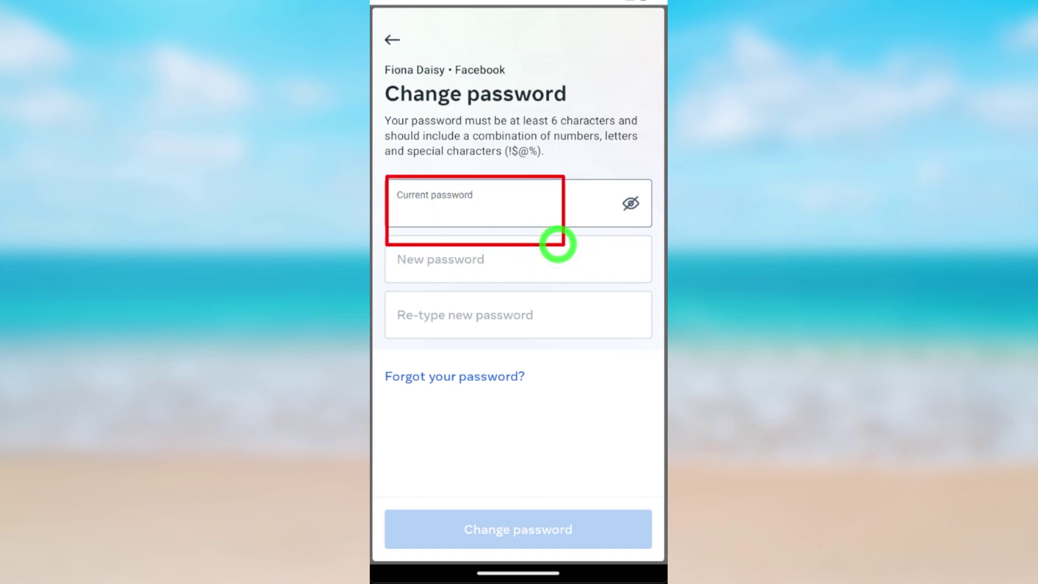